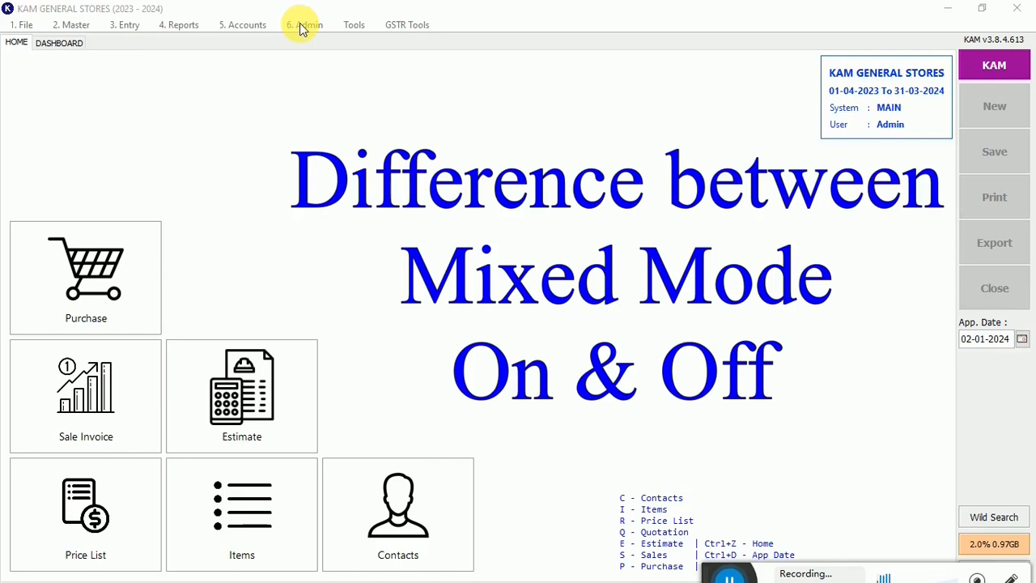
- Open the company settings and view the Enable Mixed Mode option in the general trade settings
click(301, 24)
click(306, 50)
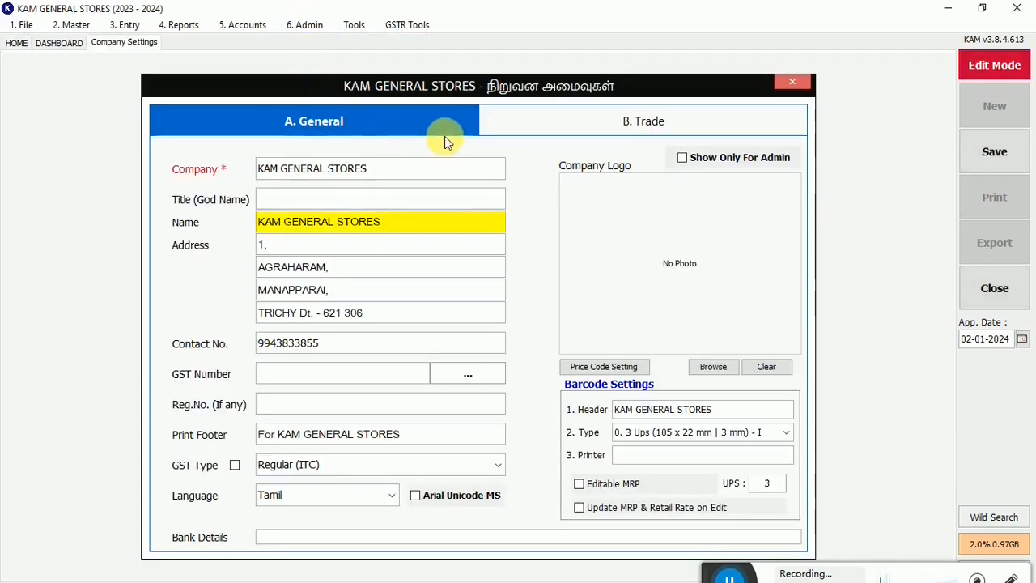
click(633, 126)
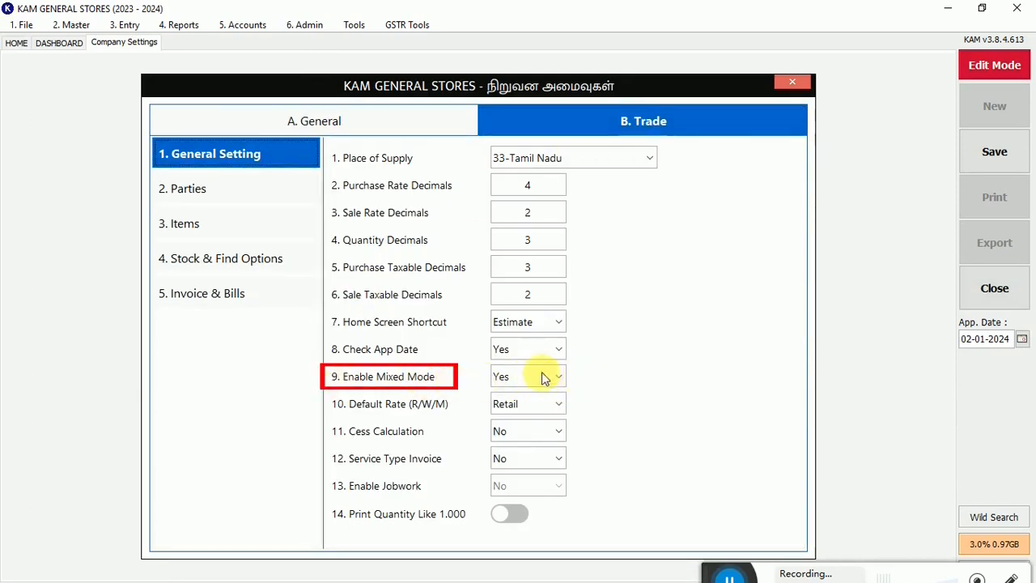
- Open a new sale invoice from the home screen and set its rate type to Mixed Rate (M)
click(16, 44)
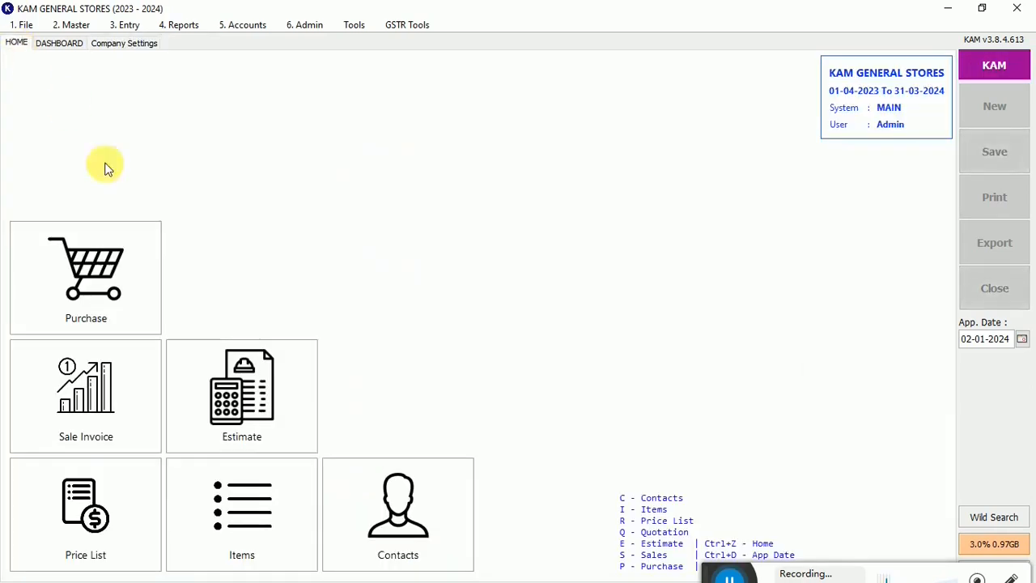
click(85, 438)
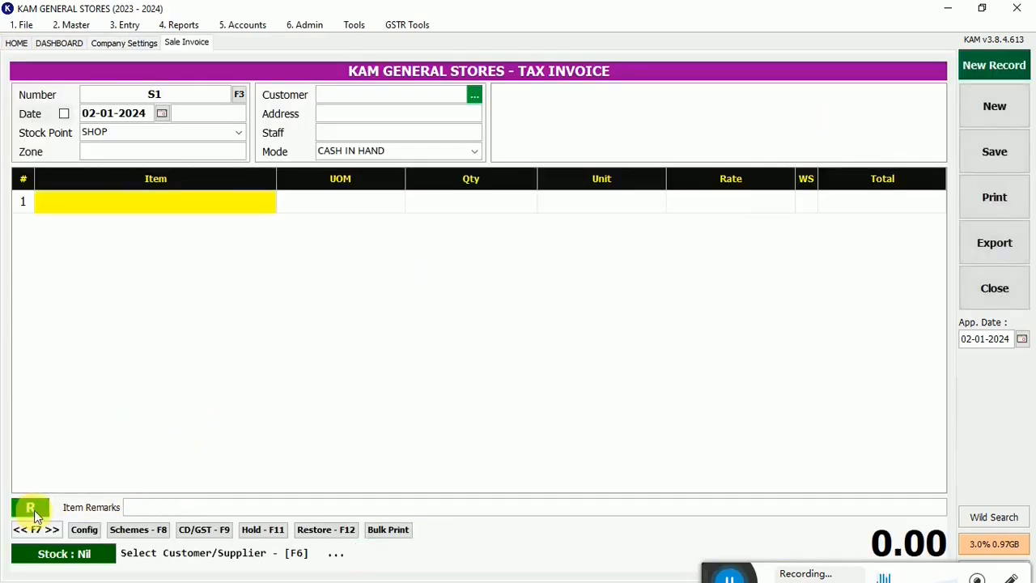
key(F1)
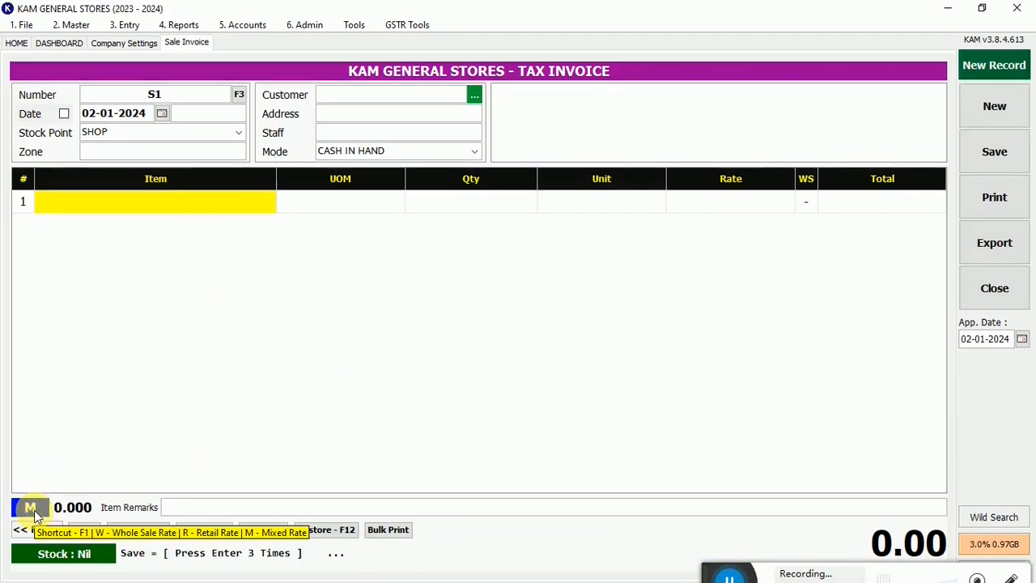
click(34, 515)
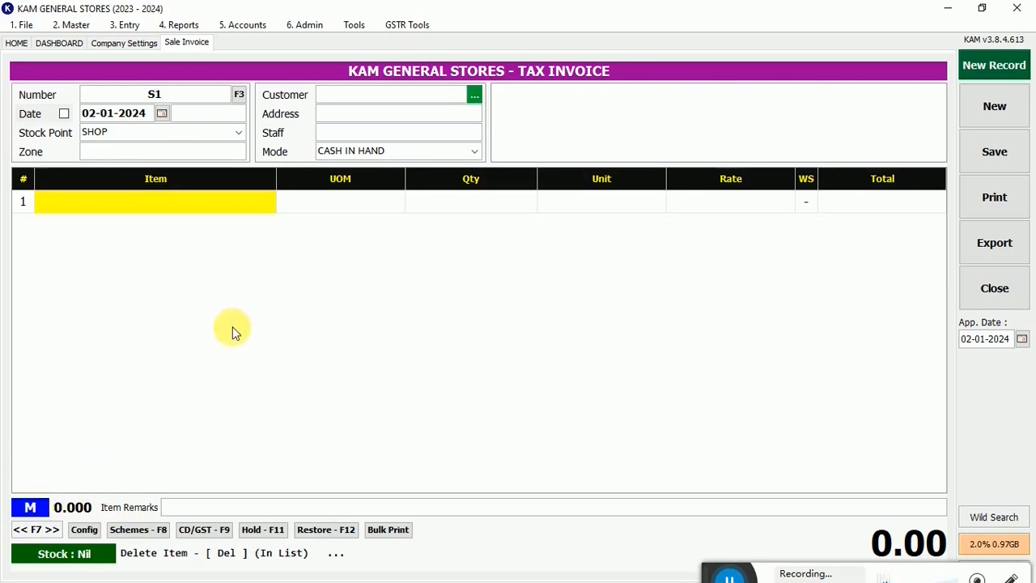
- Add item 01 to the invoice, review its item and rate details, and enter a quantity of 2
text(01)
key(Return)
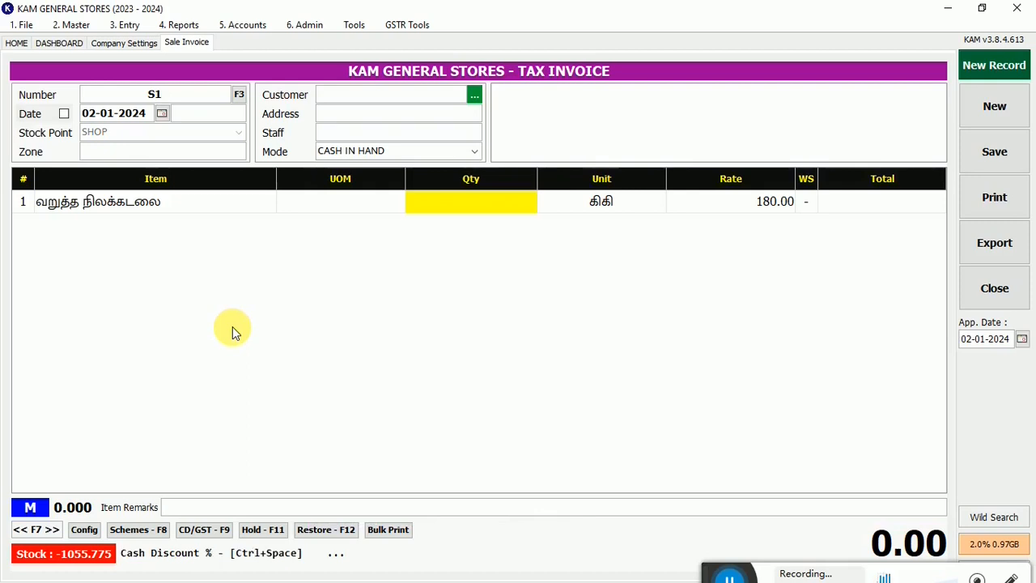
key(F4)
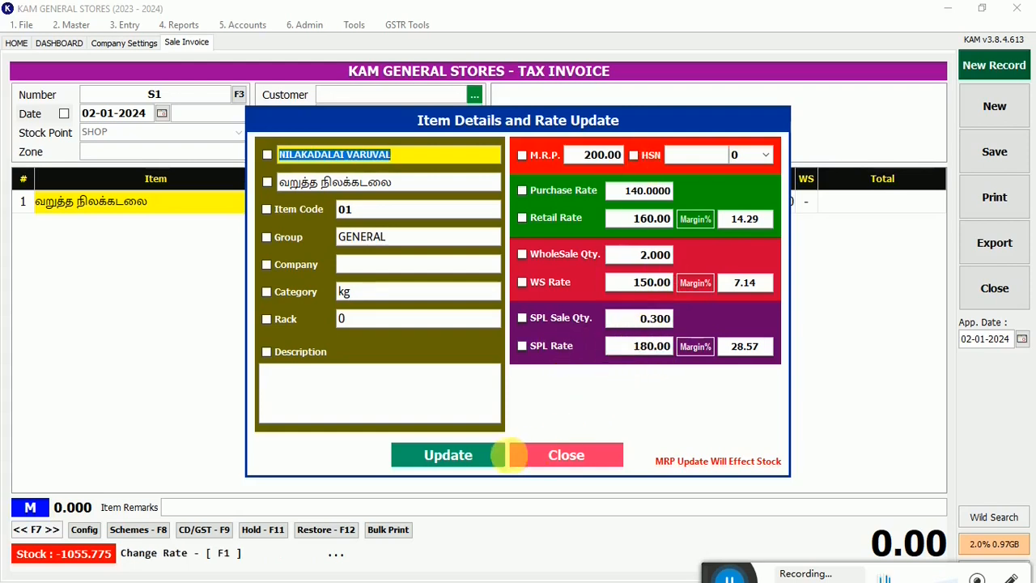
click(569, 453)
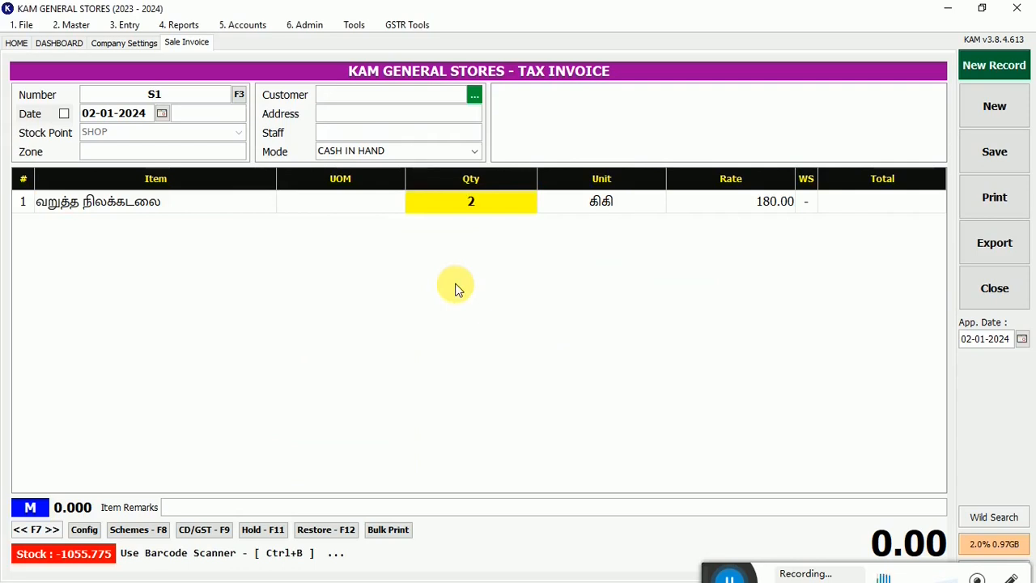
key(Return)
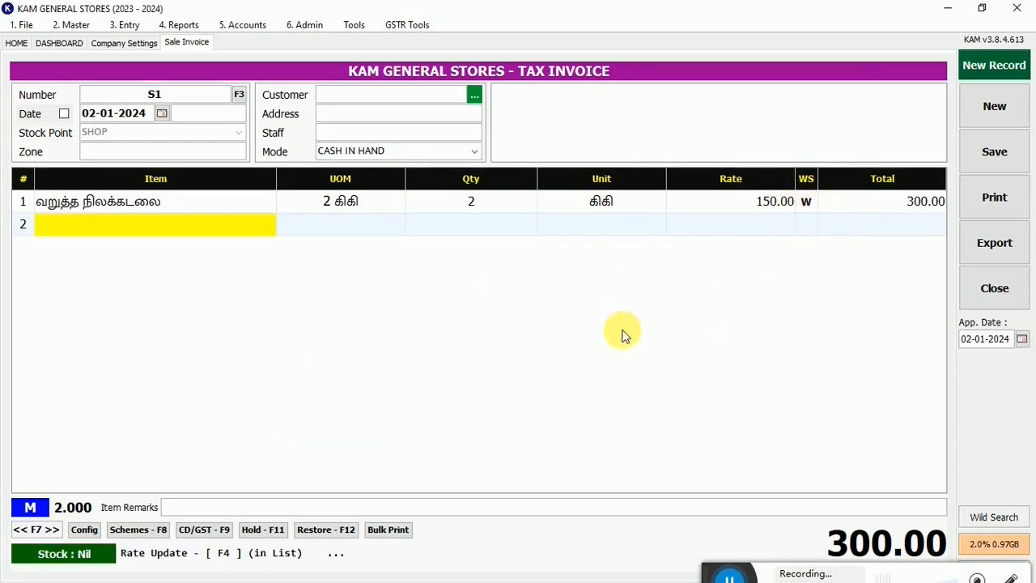
- Add two more lines of item 01 to the mixed-rate invoice, with quantities of 1 and .25
text(01)
key(Return)
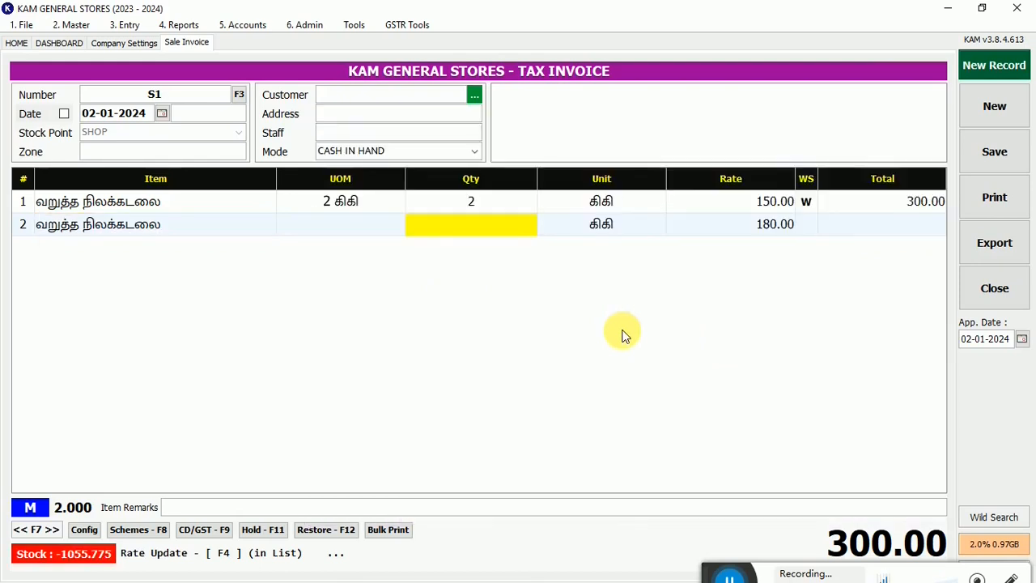
text(1)
key(Return)
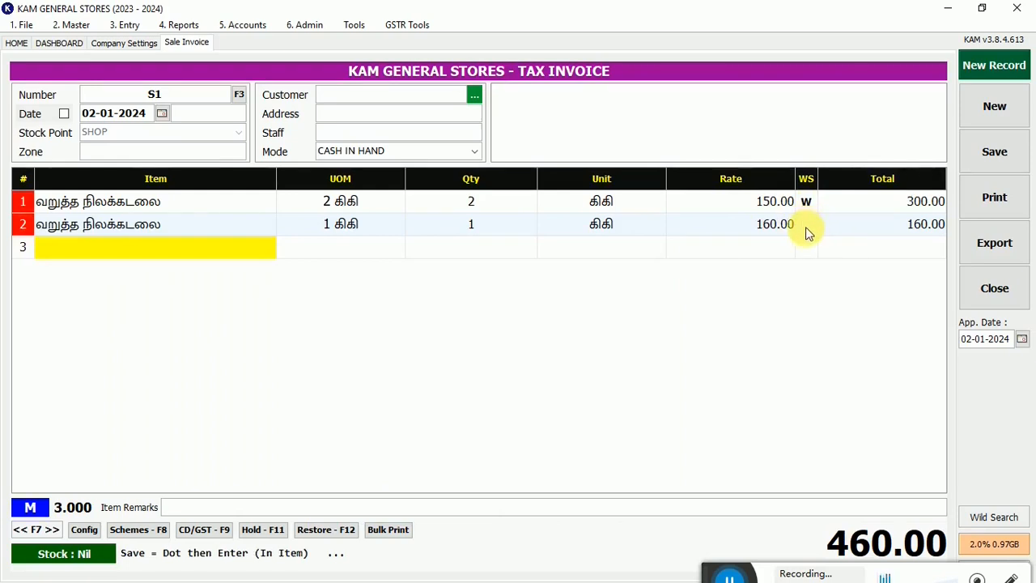
text(01)
key(Return)
text(.25)
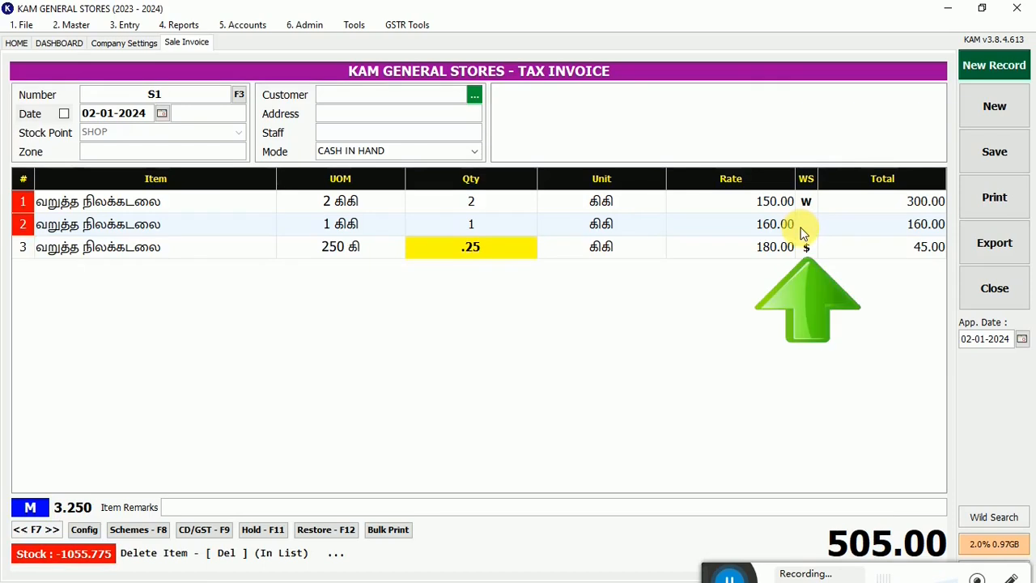
key(Return)
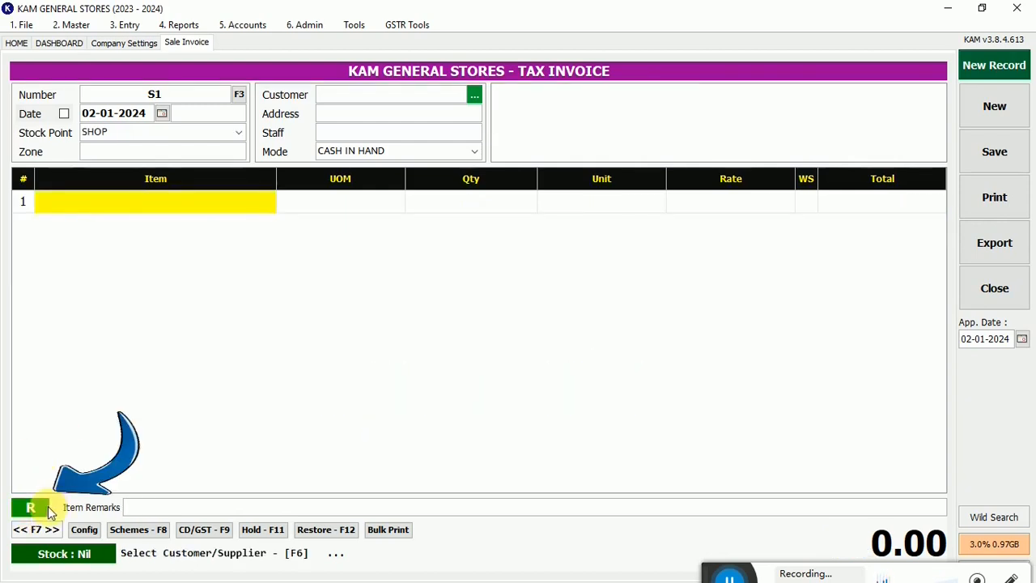
- On a blank invoice at the retail rate (R), add item 01 with a quantity of 2
text(01)
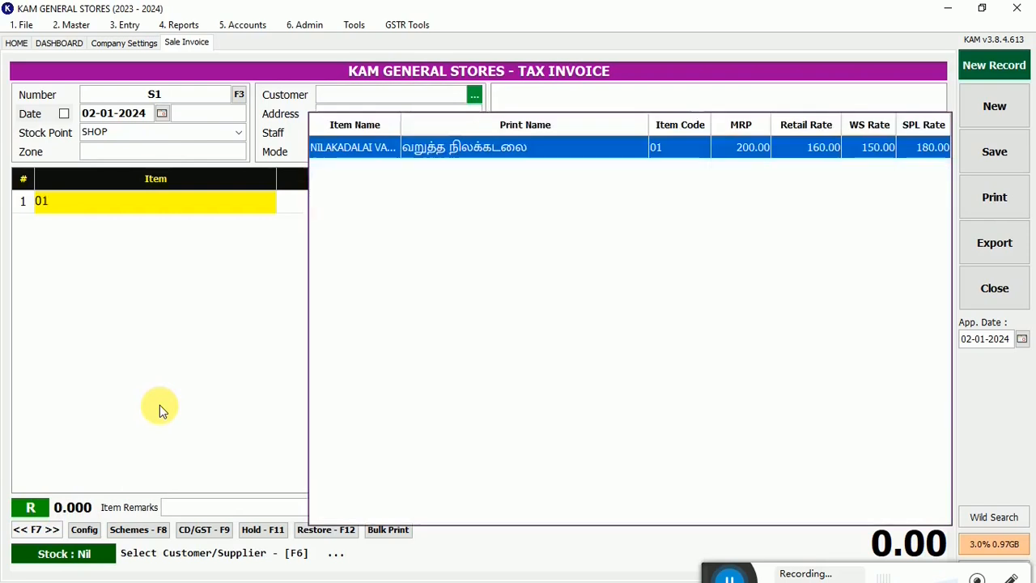
key(Return)
text(2)
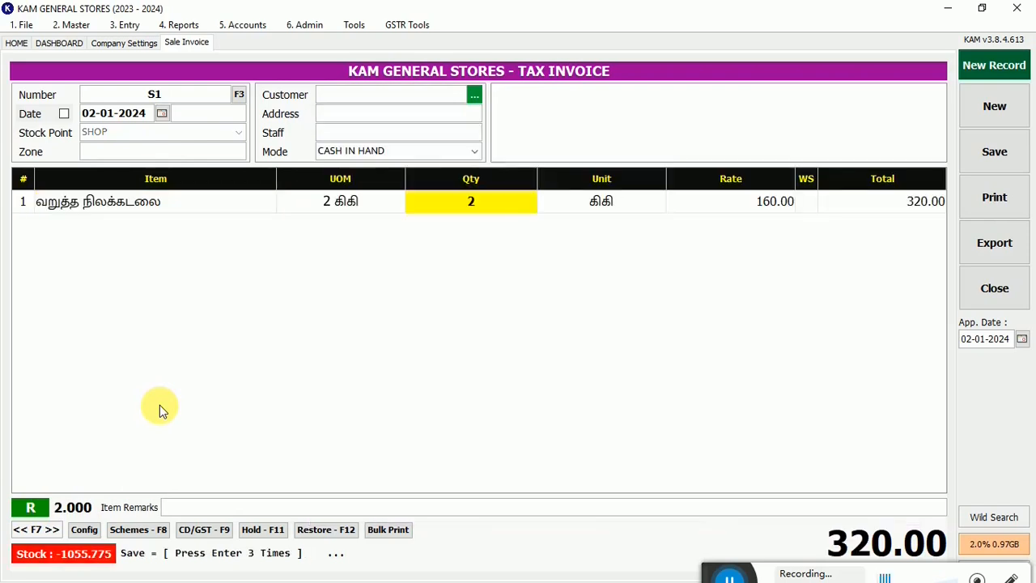
key(Return)
key(Return)
key(Return)
- Start a blank invoice at the wholesale rate (W) and add item 01 with a quantity of 1
key(F7)
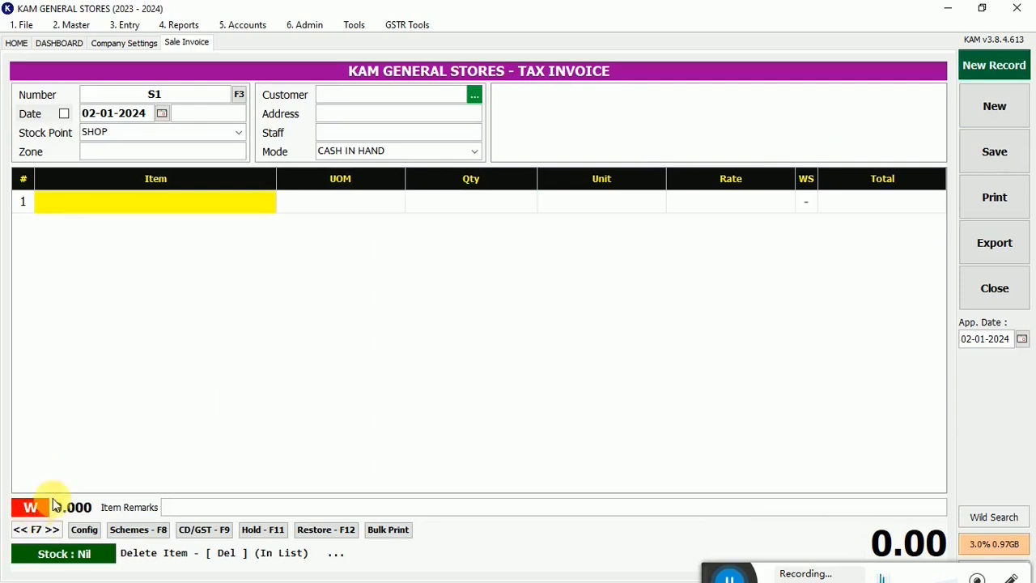
text(0)
key(Return)
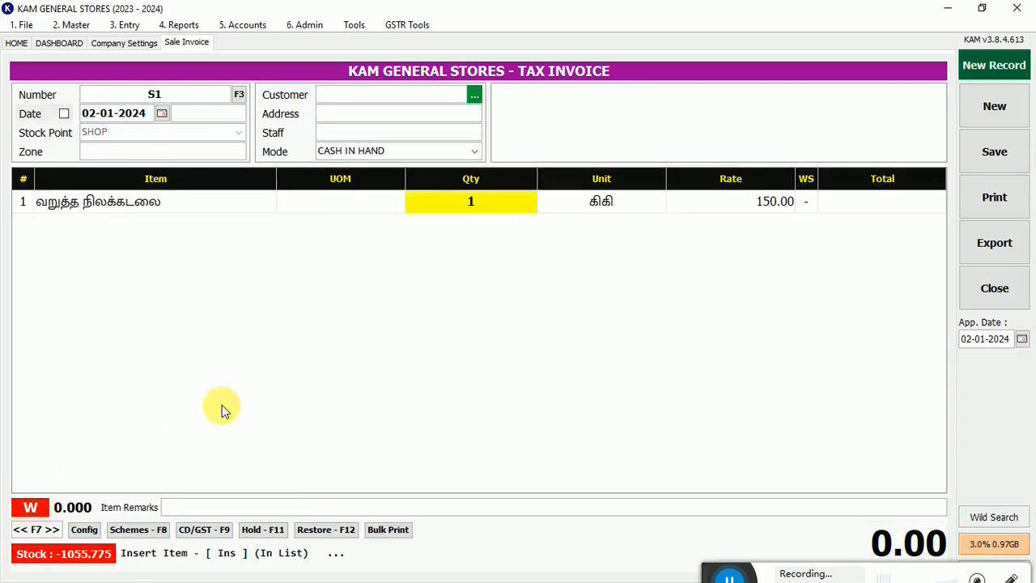
text(1)
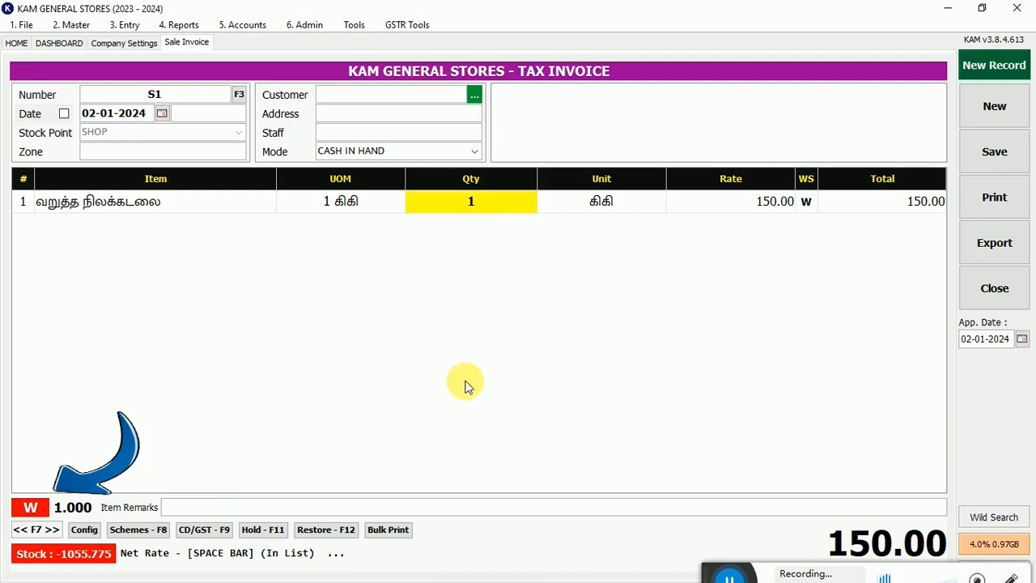
- Switch the invoice to Mixed Rate (M), set the first line's quantity to 2, and add item 01 again with quantity 1
key(F1)
key(Return)
text(2)
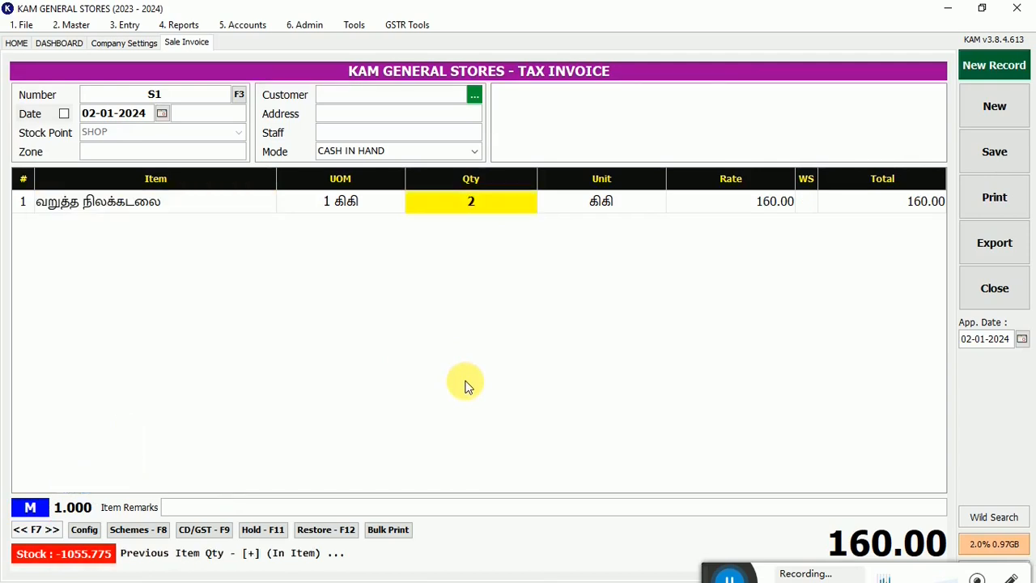
key(Return)
text(01)
key(Return)
- Add a third line of item 01 with quantity .25, and discard the entries by starting a new invoice
key(Return)
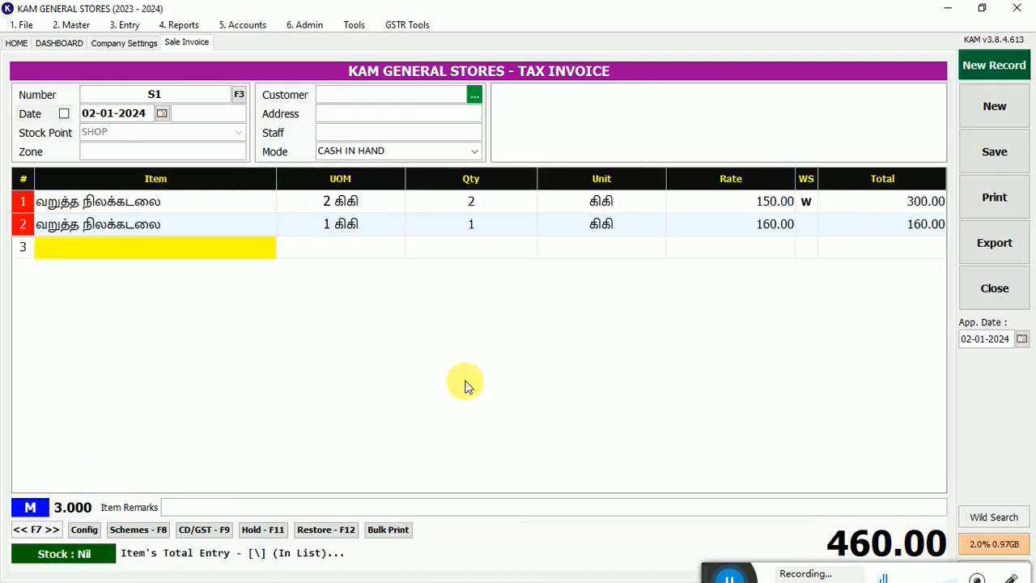
text(0)
key(Return)
text(.25)
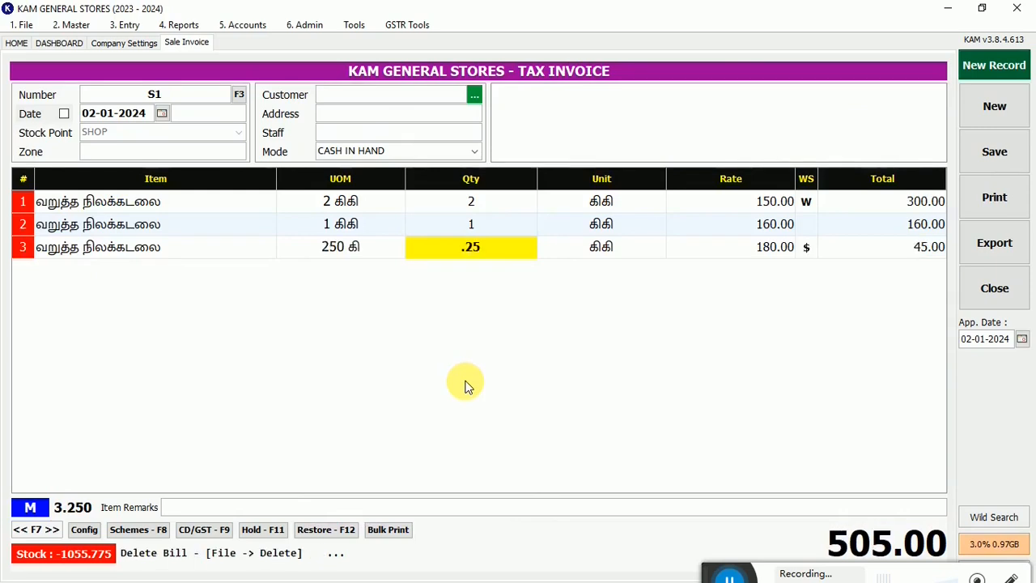
key(Return)
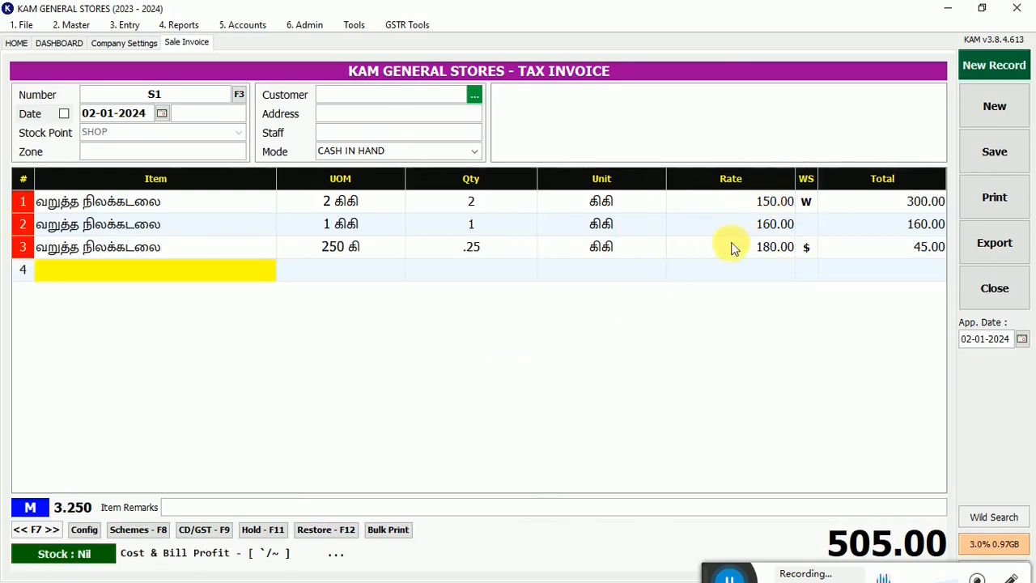
click(995, 106)
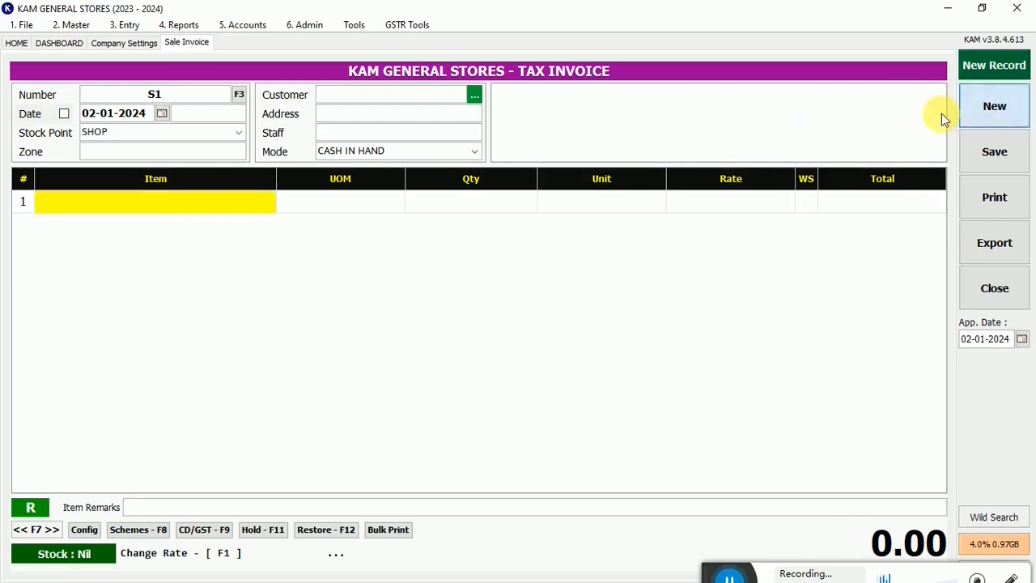
- Set Enable Mixed Mode to No in the company's trade settings, save the change, and return to the sale invoice
click(142, 47)
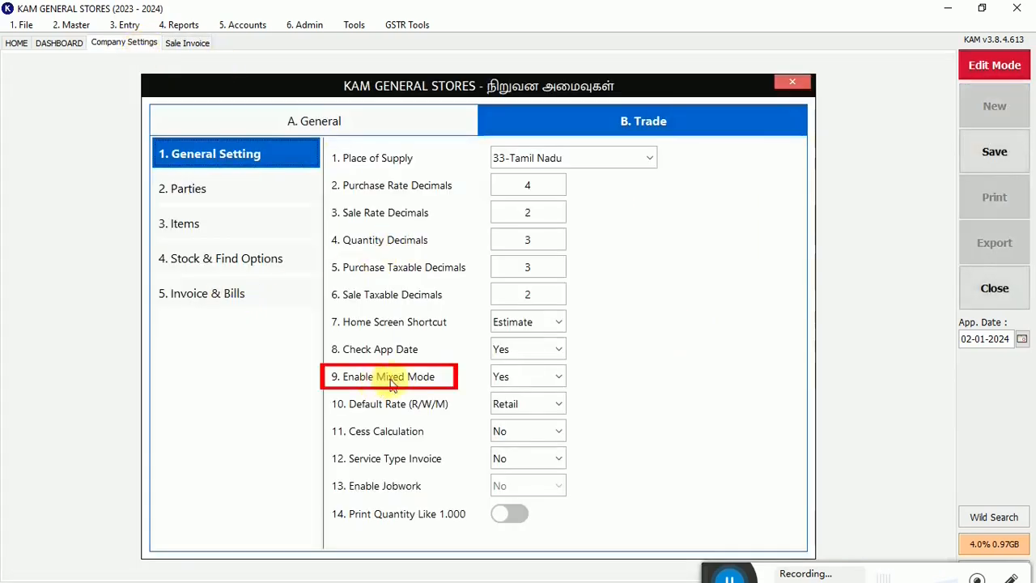
click(549, 383)
click(516, 398)
click(1003, 154)
click(529, 315)
click(186, 45)
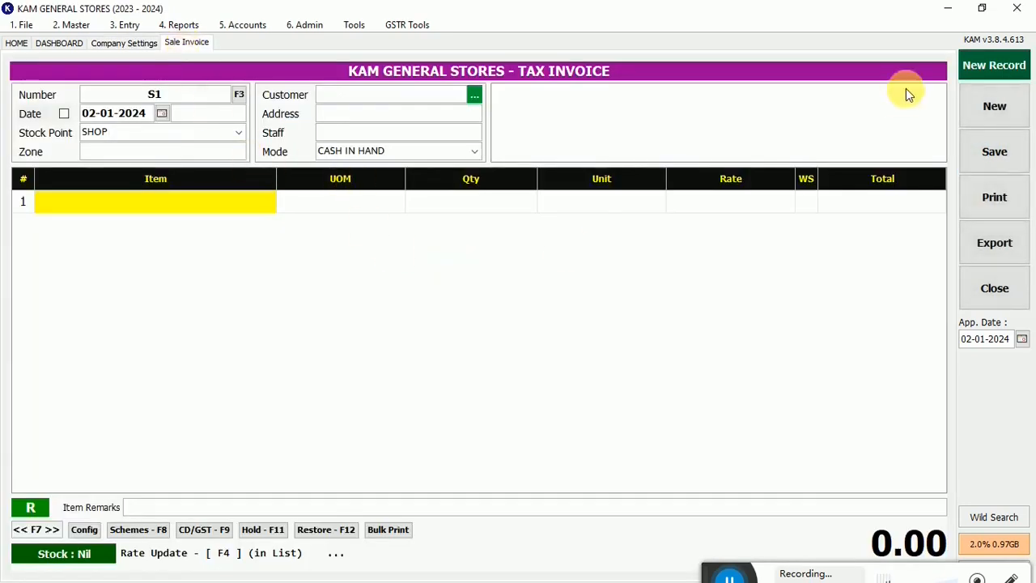
- Cycle the blank invoice's rate type to check which rates are available, ending on retail (R)
click(29, 509)
click(30, 509)
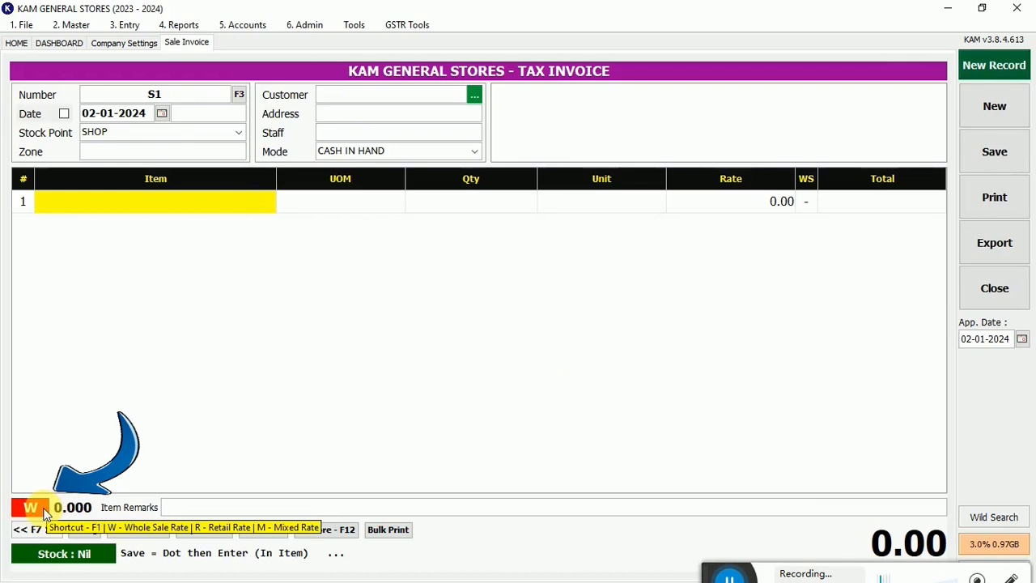
click(44, 510)
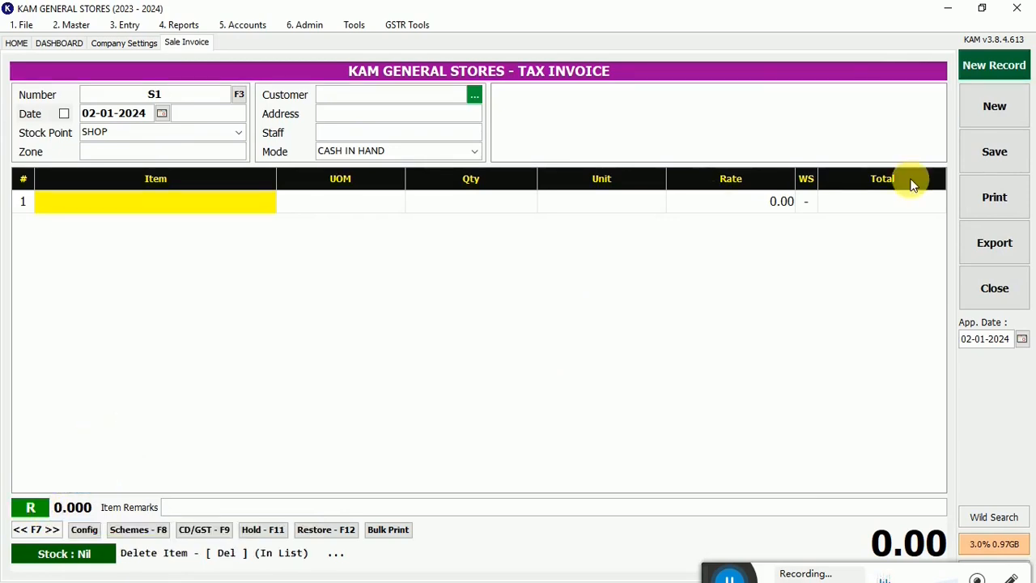
- Add two lines of item 01 at the retail rate, with quantities of 2 and 1
text(01)
key(Return)
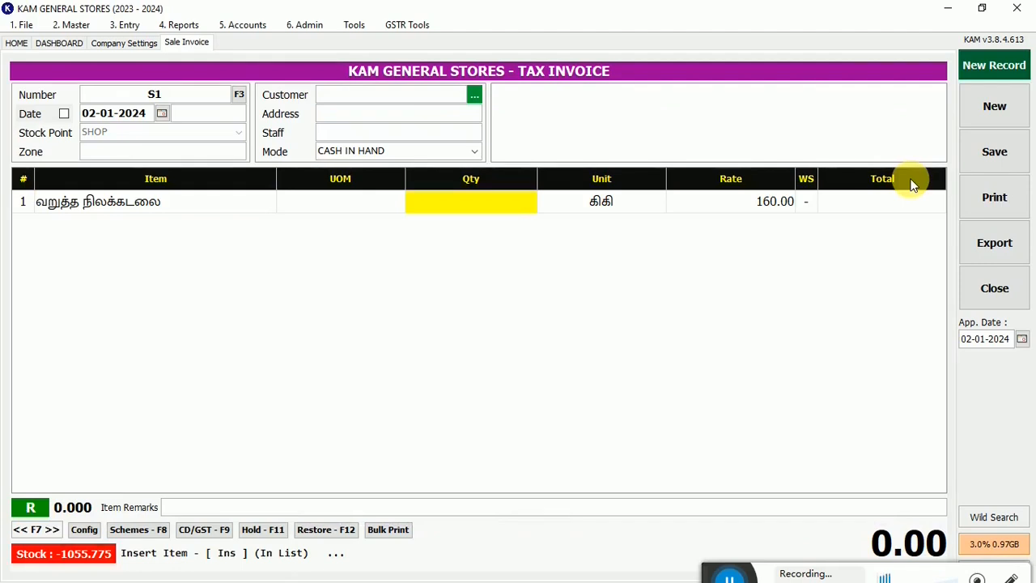
text(2)
key(Return)
text(0)
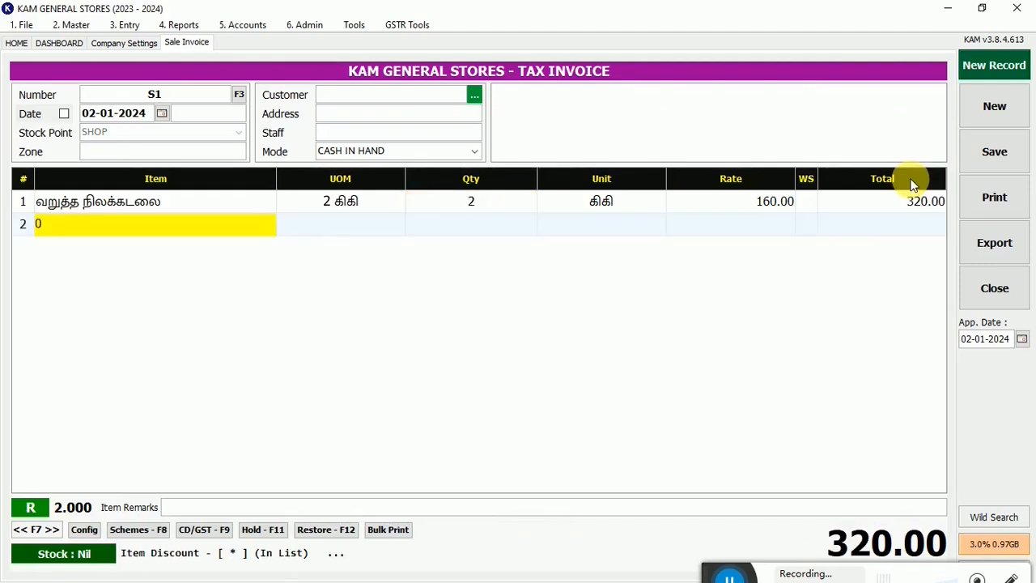
text(1)
key(Return)
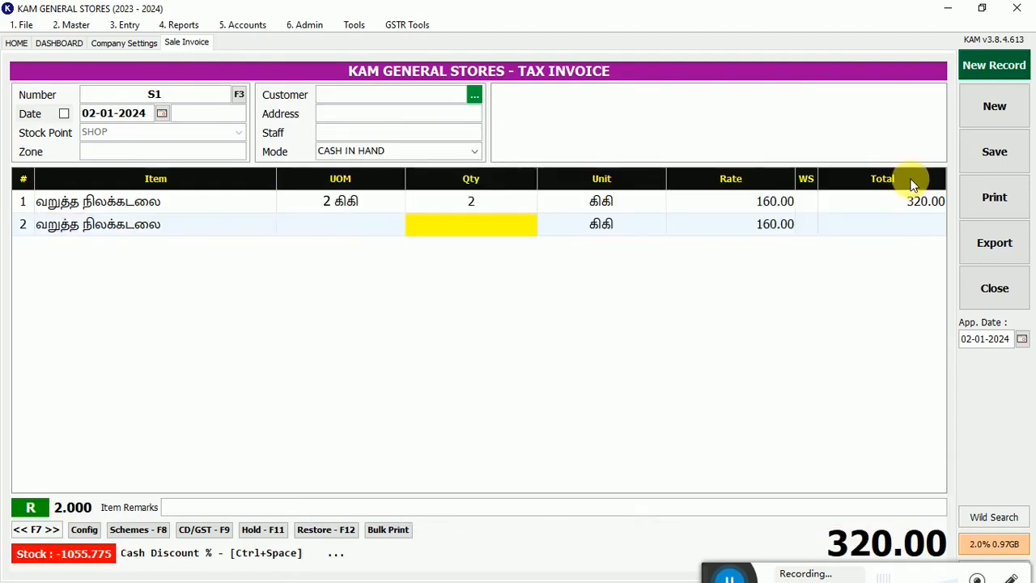
text(1)
key(Return)
text(01)
- Add a third line of item 01 to the retail-rate invoice with a quantity of .25
key(Return)
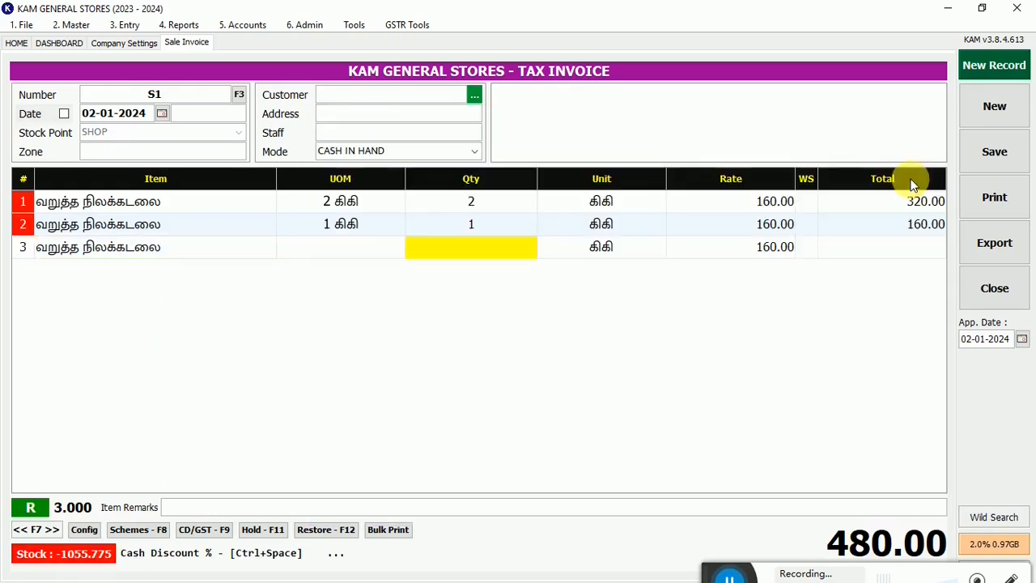
text(.25)
key(Return)
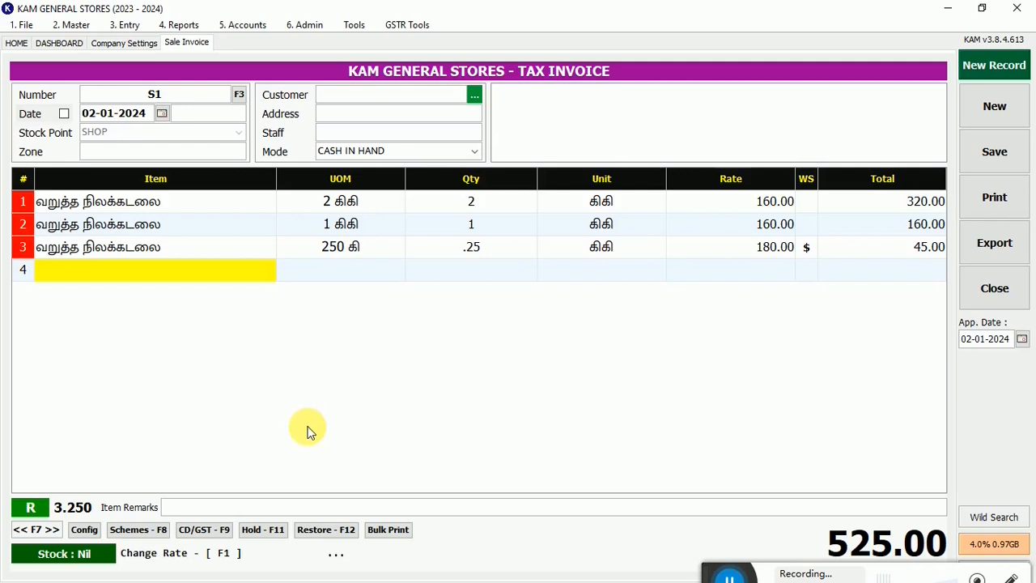
- Switch the whole invoice to the wholesale rate (W) and back to retail (R) to compare the line rates
key(F1)
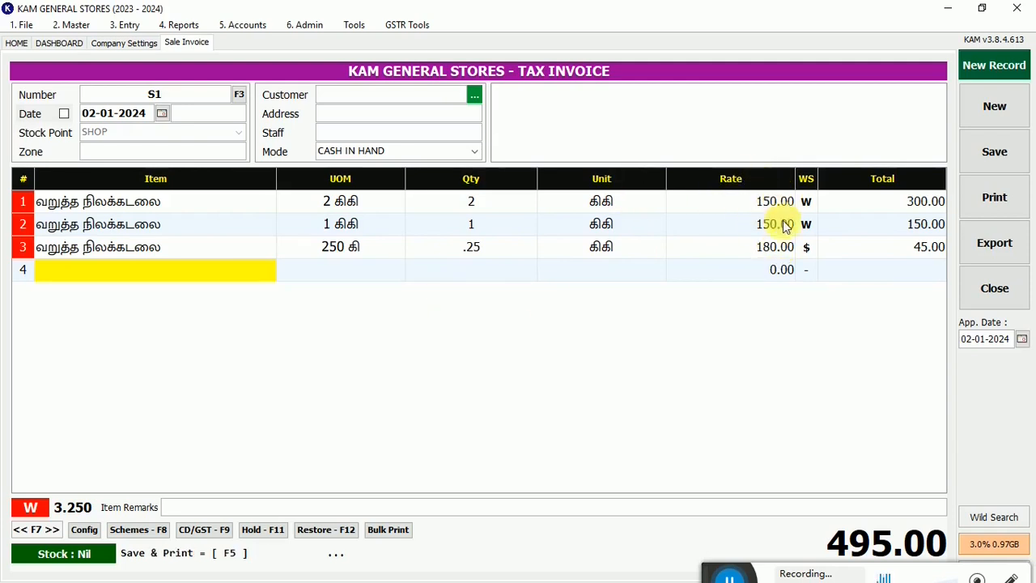
key(F7)
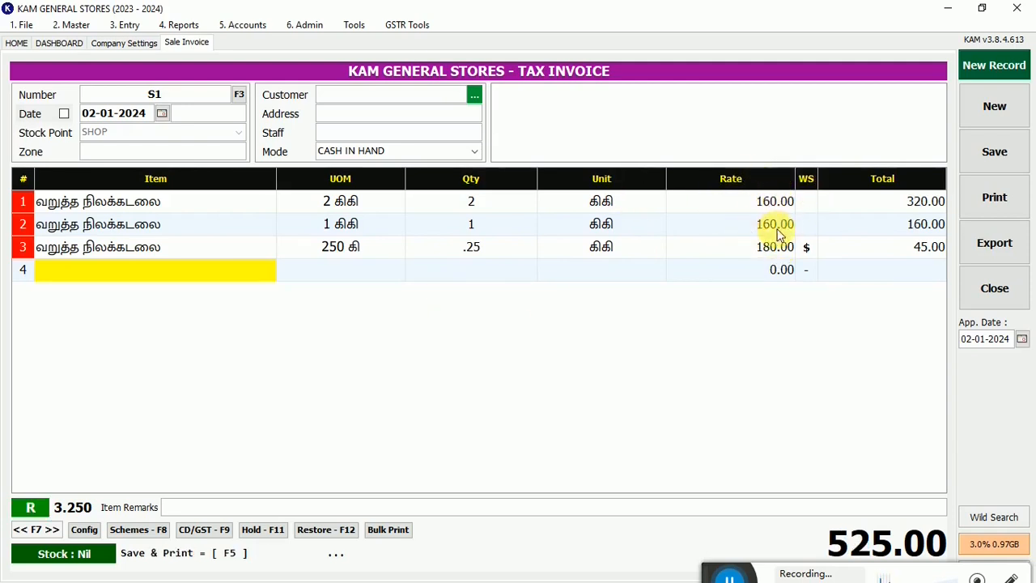
- Check the Enable Mixed Mode option in Company Settings and compare the invoice's line rates under wholesale (W) and retail (R)
click(32, 507)
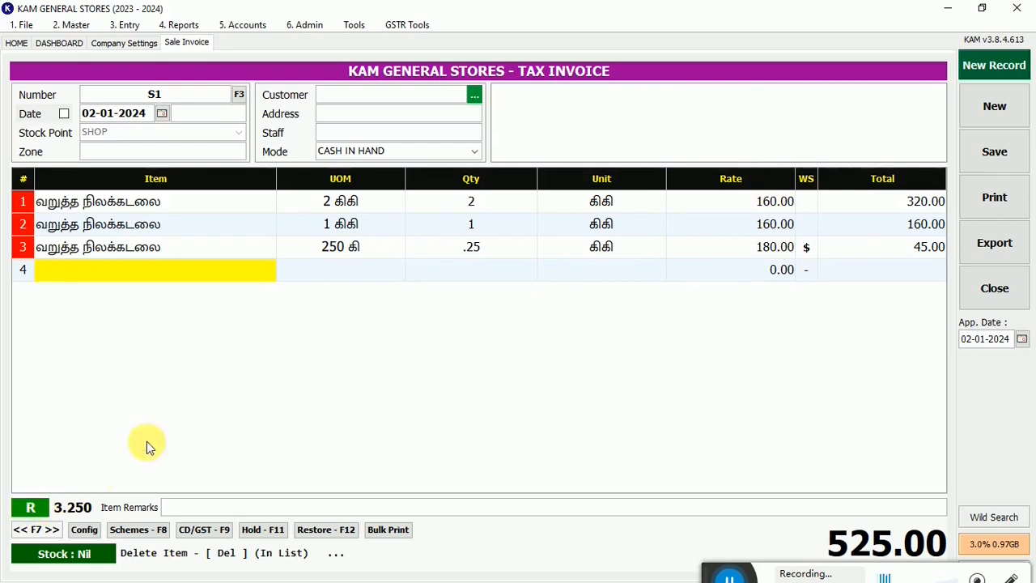
click(114, 42)
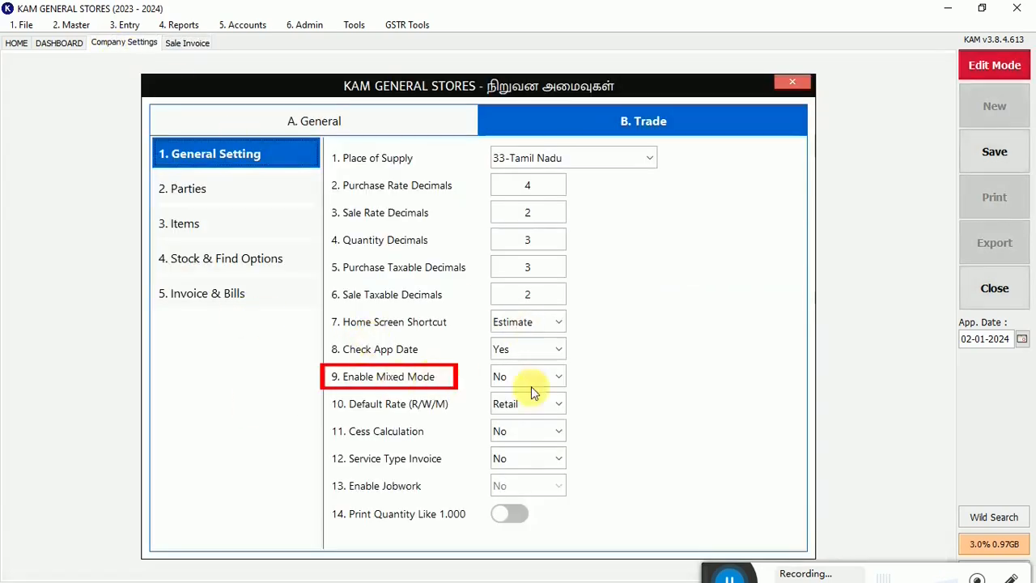
click(188, 43)
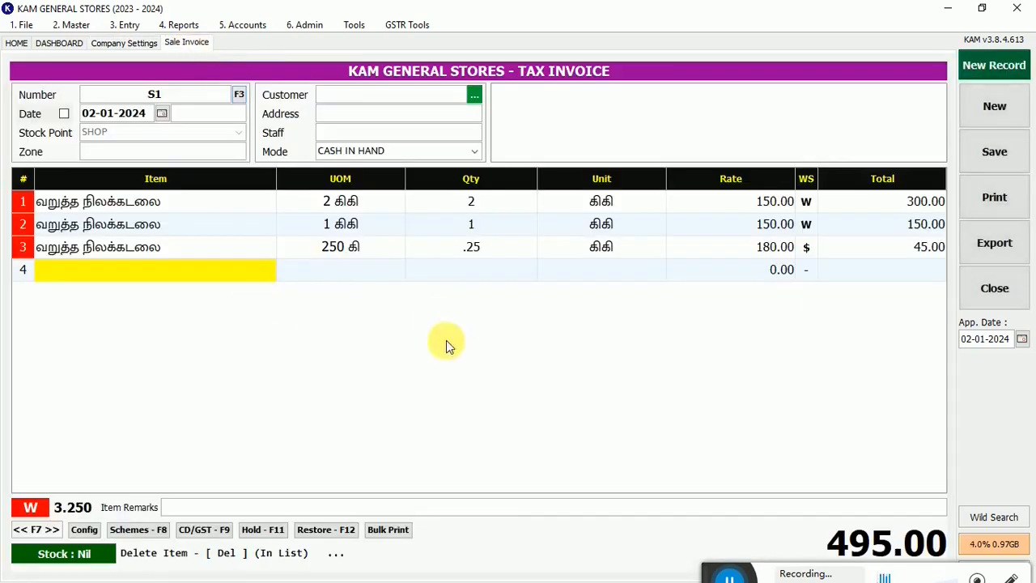
click(32, 507)
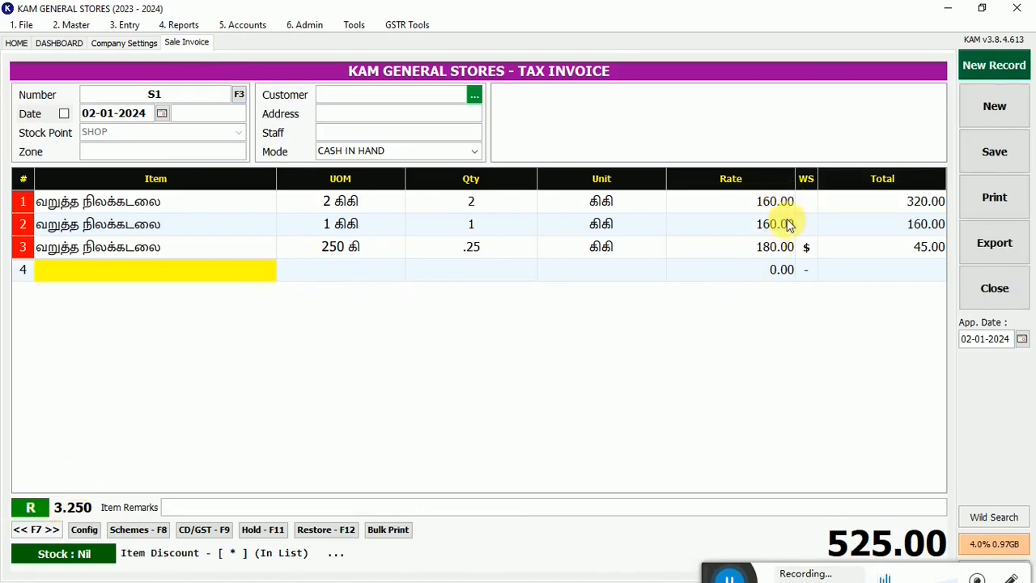
- Clear the invoice and add items 01, 02 and 03 at the retail rate, each with a quantity of 1
key(ctrl+w)
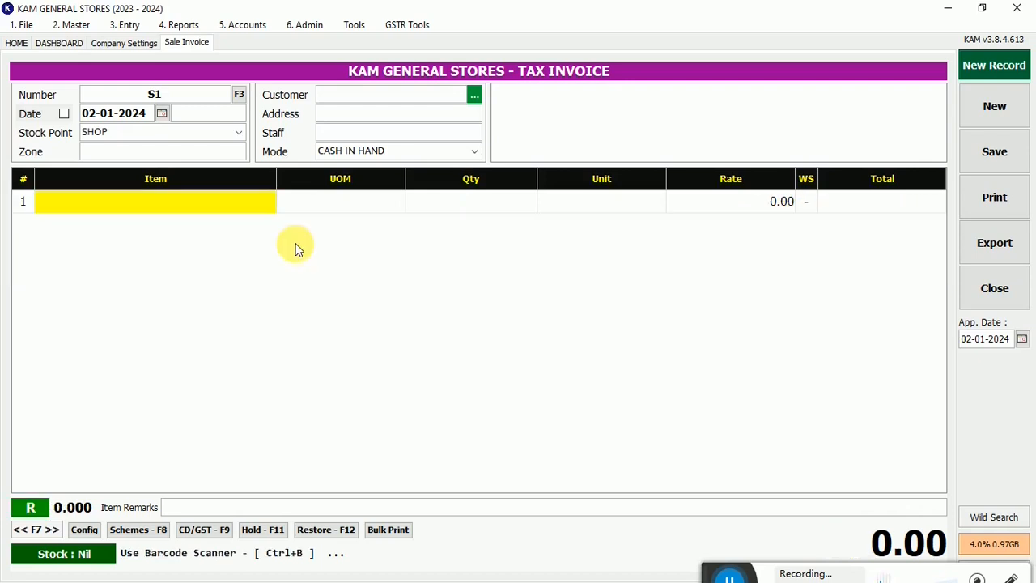
key(Return)
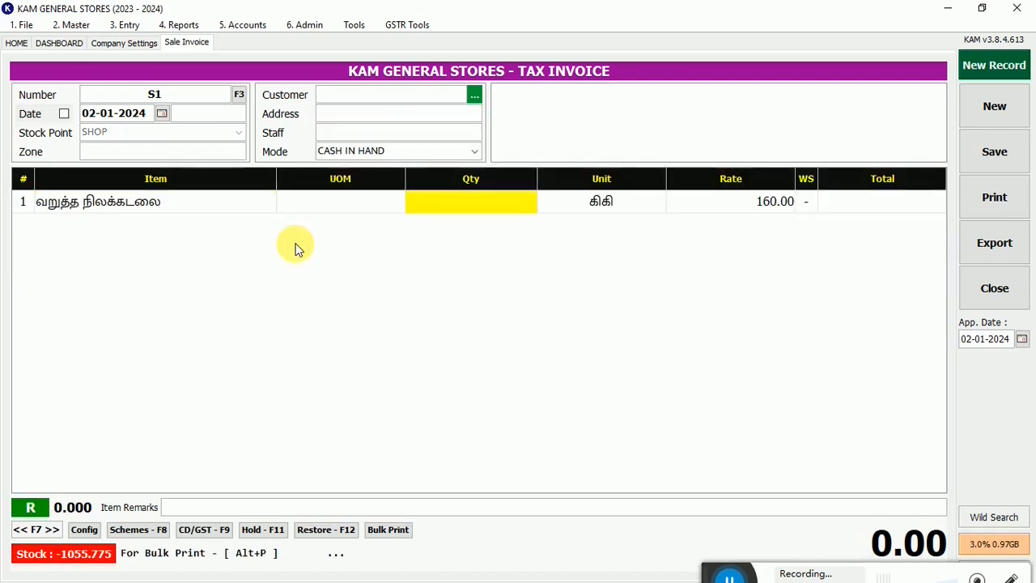
text(1)
key(Return)
text(02)
key(Return)
key(Return)
text(0)
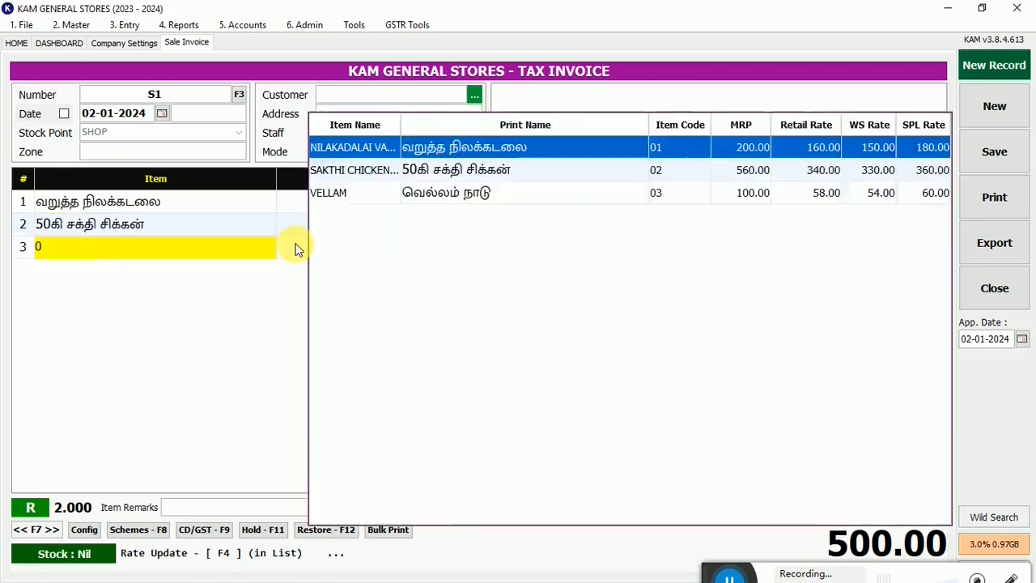
text(3)
key(Return)
key(Return)
- Add three more lines for items 01, 02 and 03, each with a quantity of .2
text(0)
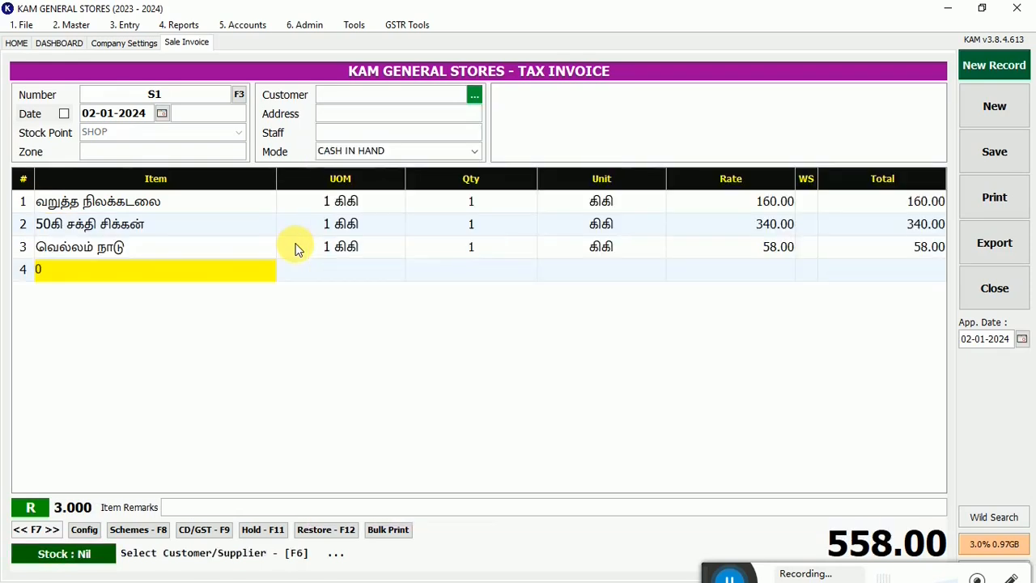
text(1)
key(Return)
text(.2)
key(Return)
text(02)
key(Return)
text(.2)
key(Return)
text(03)
key(Return)
text(.)
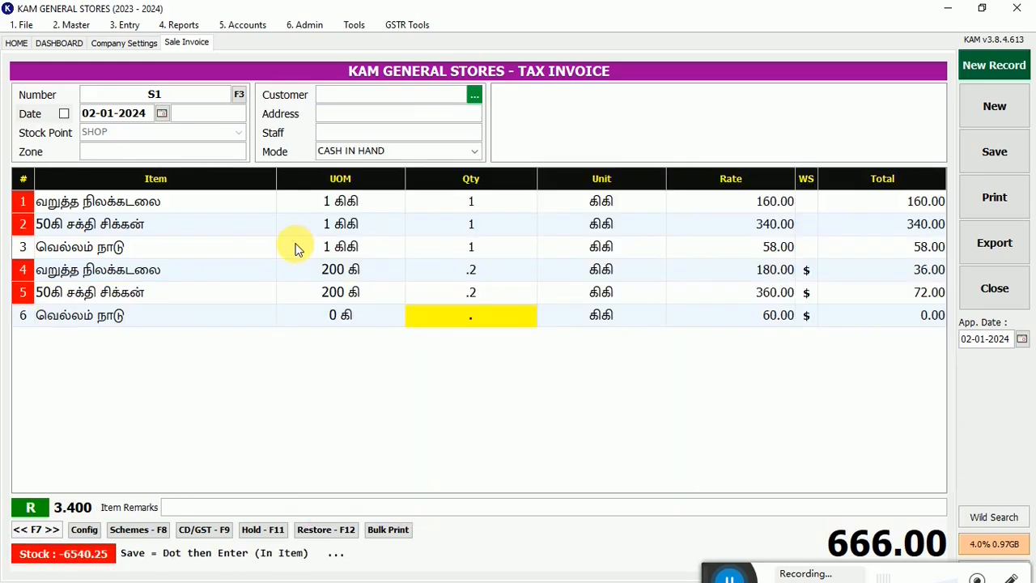
key(Return)
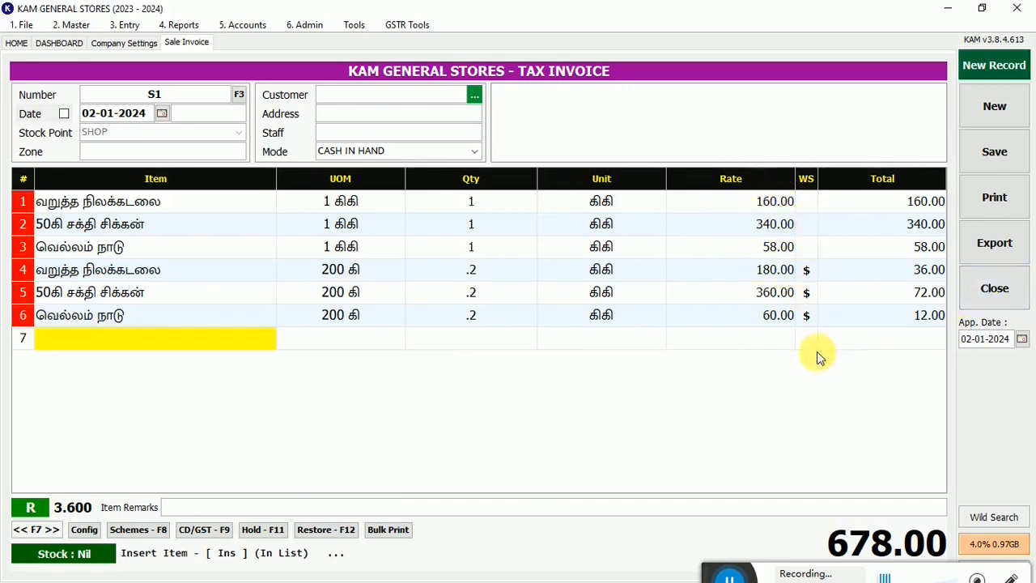
- Switch the six-line invoice from the retail rate to the wholesale rate (W)
click(30, 507)
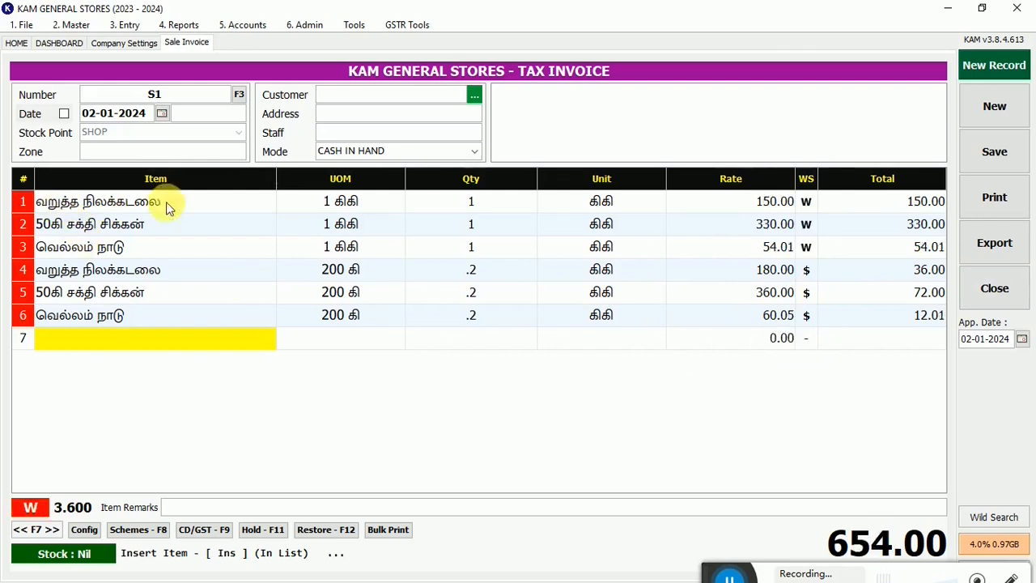